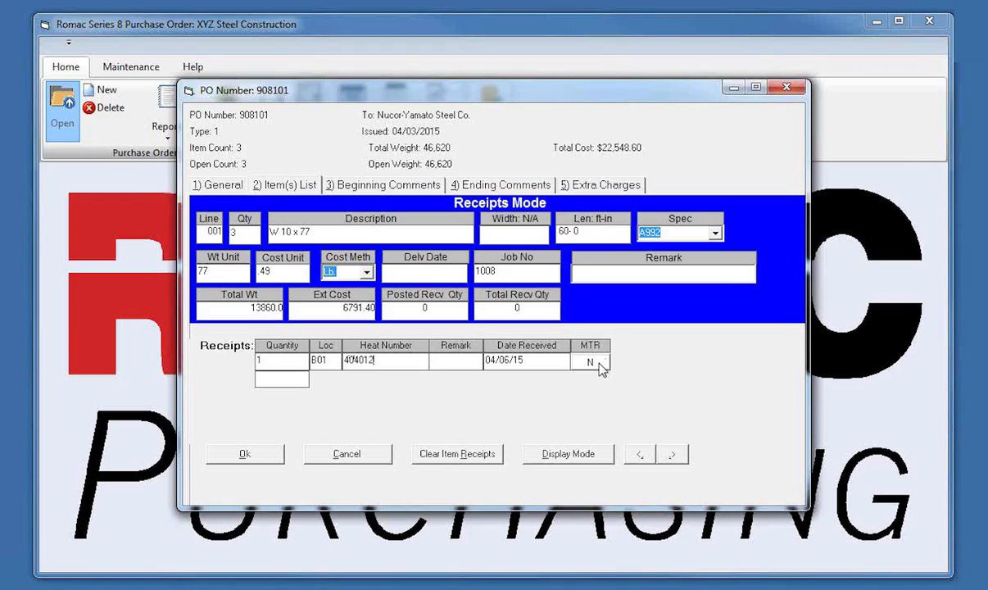
- Attach 570094A.pdf as the mill test report for the heat 404012 receipt, displaying the PDF to check it before accepting
{"action": "left_click", "coordinate": [591, 364]}
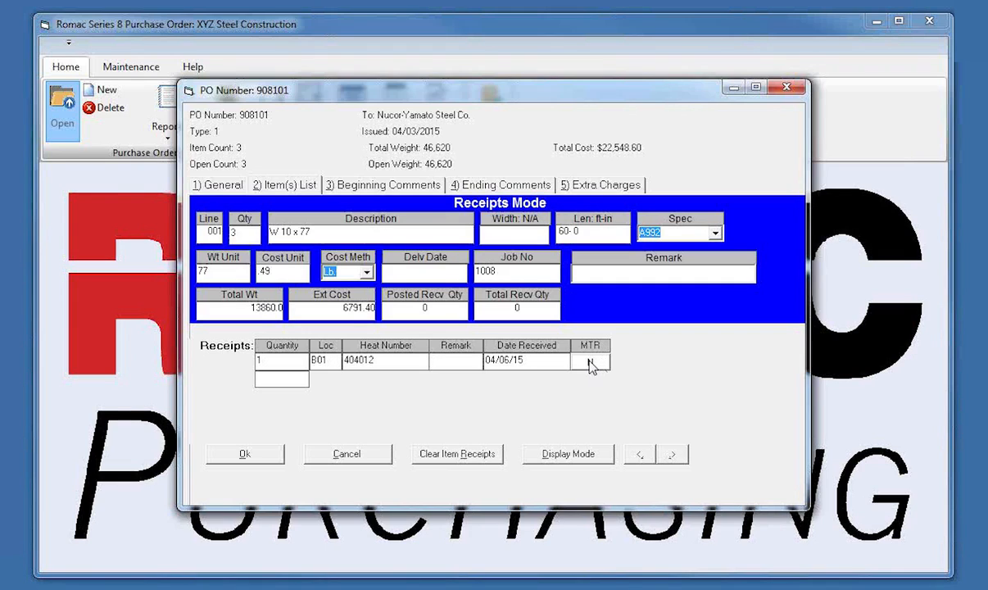
{"action": "key", "text": "Tab"}
{"action": "double_click", "coordinate": [590, 363]}
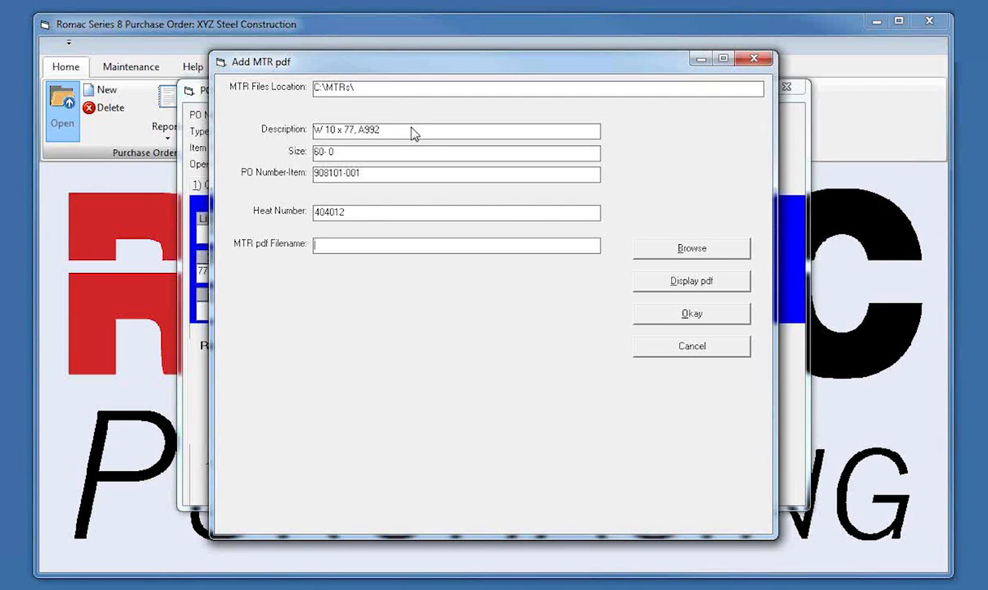
{"action": "left_click", "coordinate": [691, 254]}
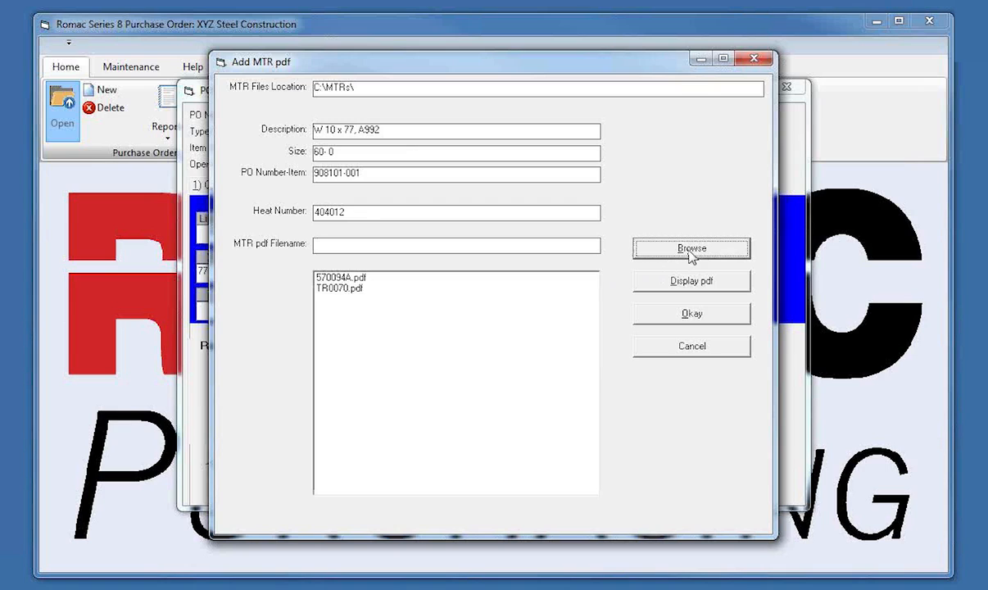
{"action": "left_click", "coordinate": [328, 277]}
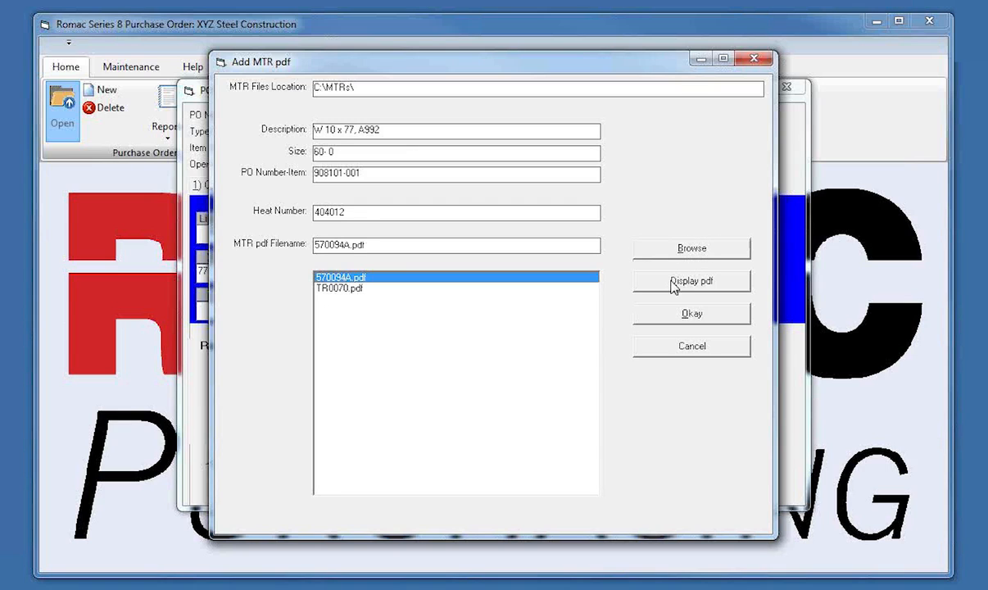
{"action": "left_click", "coordinate": [672, 282]}
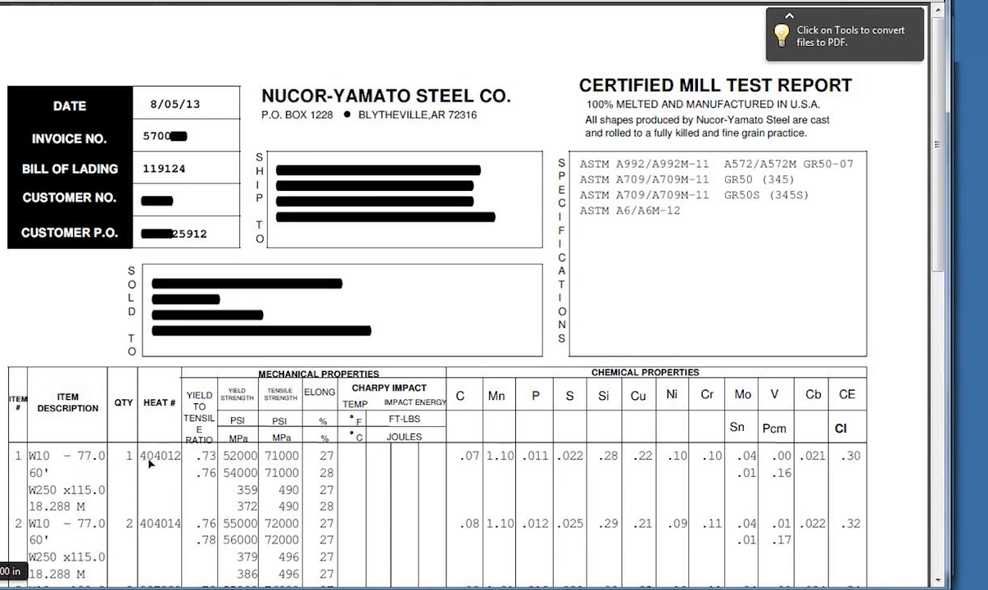
{"action": "left_click", "coordinate": [926, 2]}
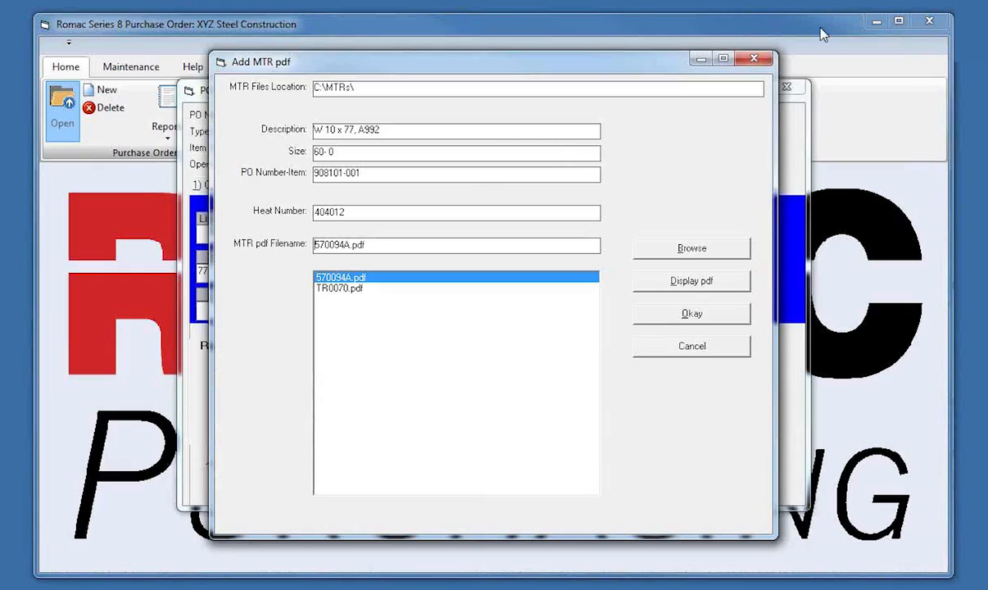
{"action": "left_click", "coordinate": [666, 318]}
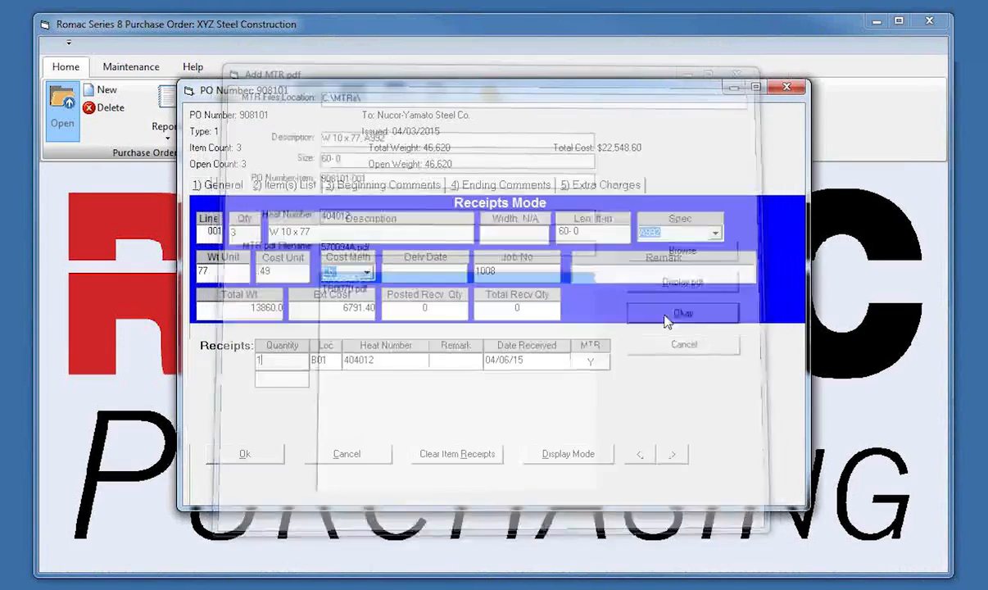
- Add a second receipt row for the W 10 x 77 item with quantity 2, location B01 and heat number 404014
{"action": "key", "text": "Down"}
{"action": "type", "text": "2"}
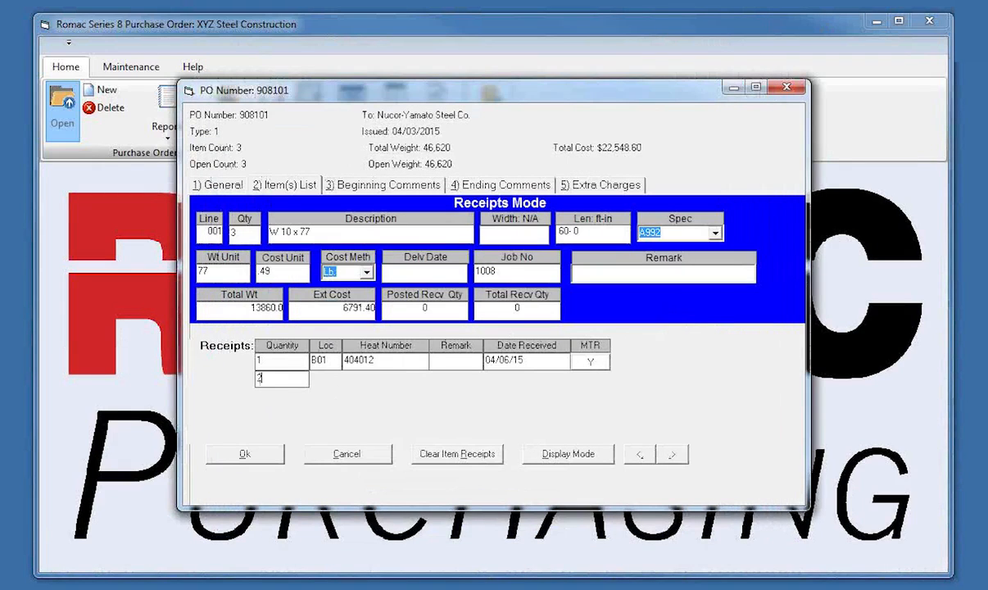
{"action": "key", "text": "Tab"}
{"action": "type", "text": "B01"}
{"action": "key", "text": "Tab"}
{"action": "type", "text": "404014"}
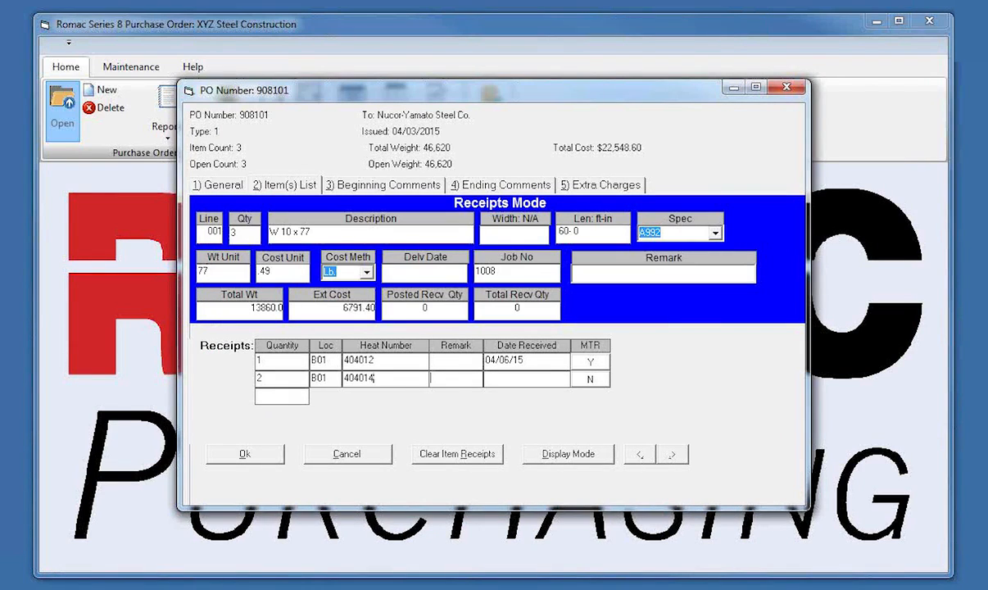
{"action": "key", "text": "Tab"}
- Attach 570094A.pdf as the mill test report for the heat 404014 receipt
{"action": "left_click", "coordinate": [590, 380]}
{"action": "left_click", "coordinate": [691, 249]}
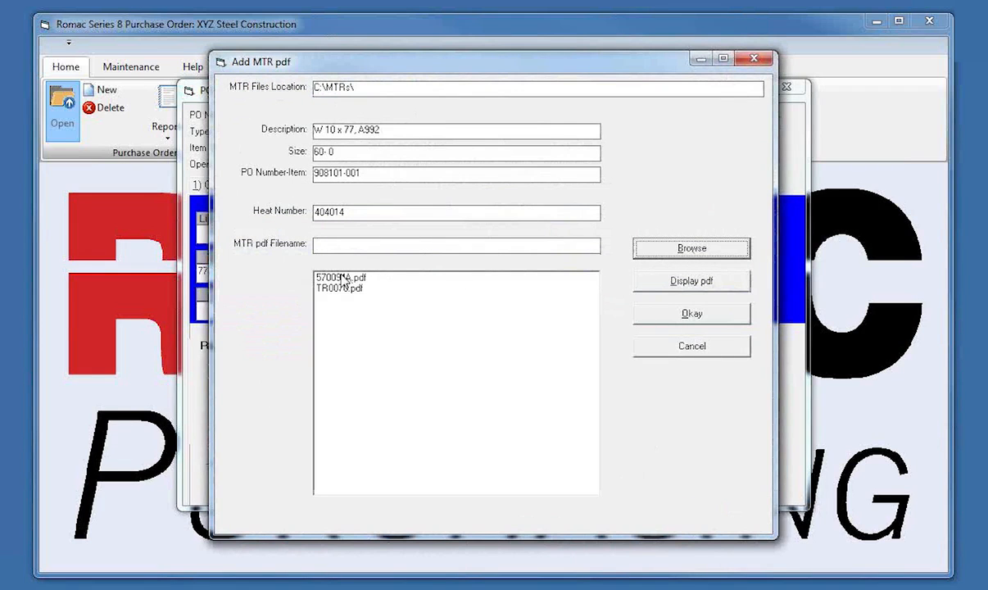
{"action": "left_click", "coordinate": [342, 279]}
{"action": "left_click", "coordinate": [690, 315]}
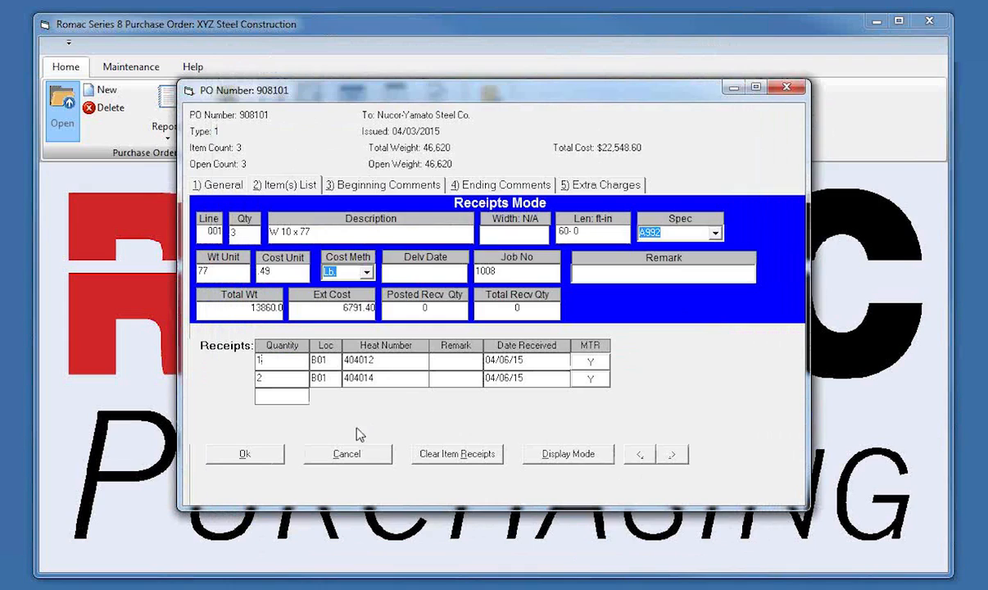
- Save the W 10 x 77 item receipts, post the purchase order's receipts and close the order
{"action": "left_click", "coordinate": [248, 455]}
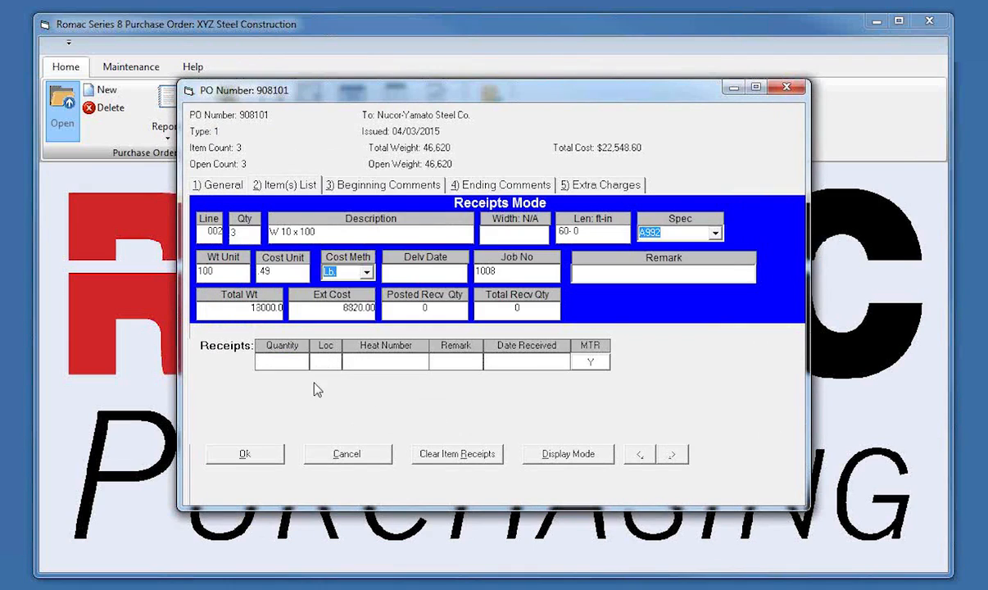
{"action": "left_click", "coordinate": [222, 186]}
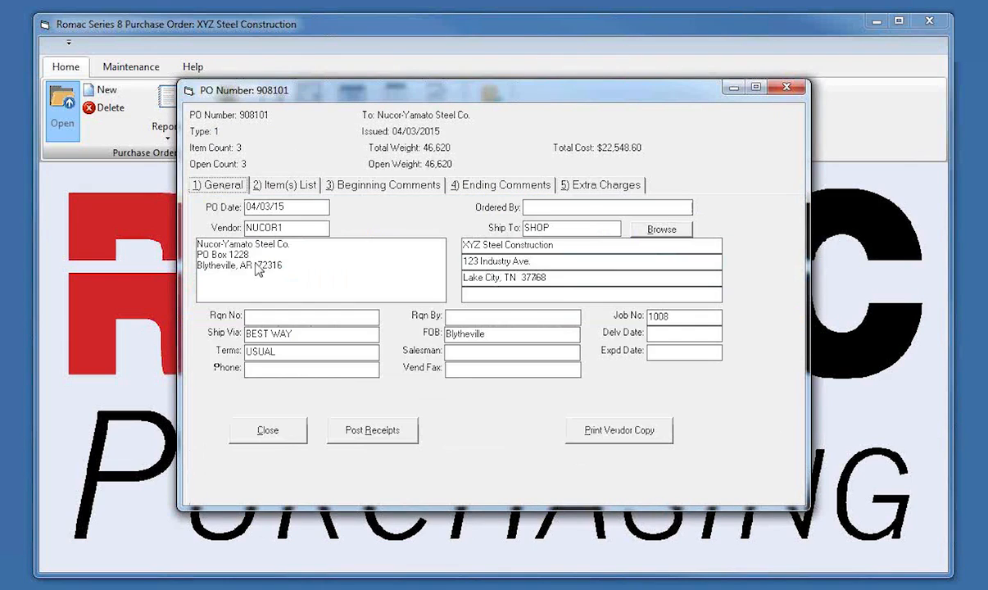
{"action": "left_click", "coordinate": [377, 433]}
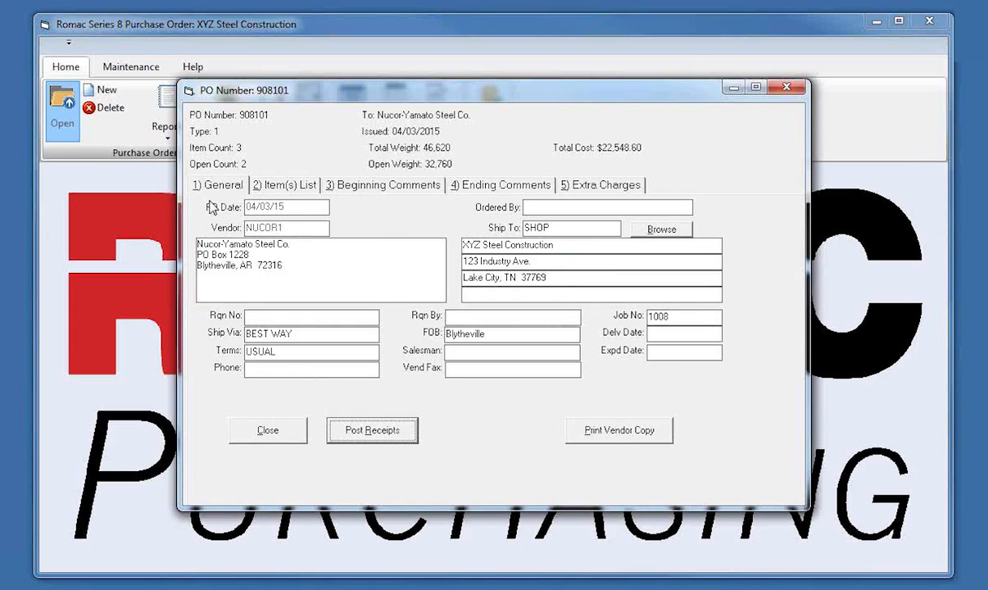
{"action": "left_click", "coordinate": [267, 424]}
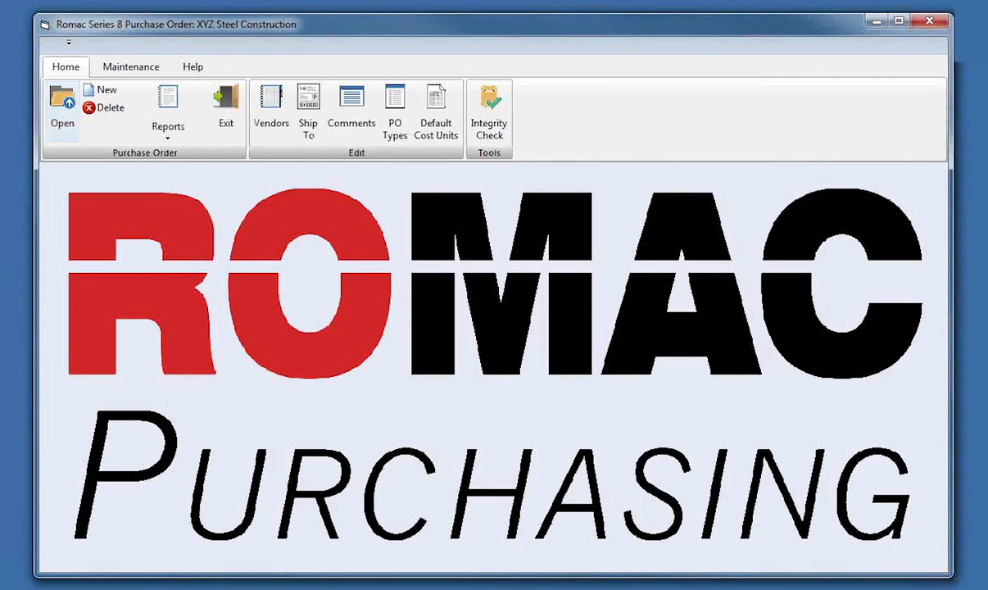
- Switch to Romac Inventory Control and open the current stock of W 10 x 77, spec A992
{"action": "left_click", "coordinate": [875, 23]}
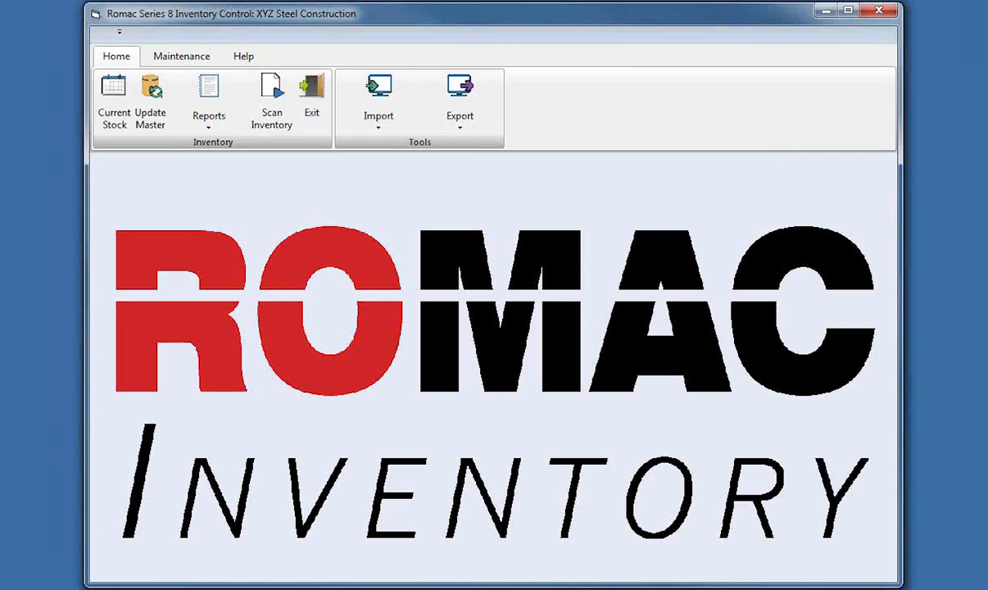
{"action": "left_click", "coordinate": [117, 94]}
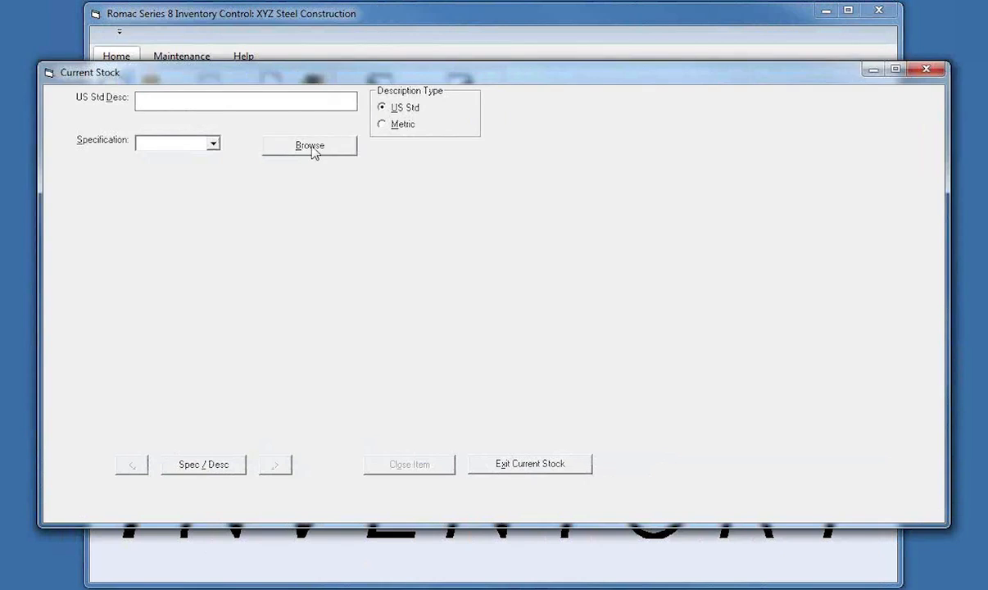
{"action": "left_click", "coordinate": [311, 147]}
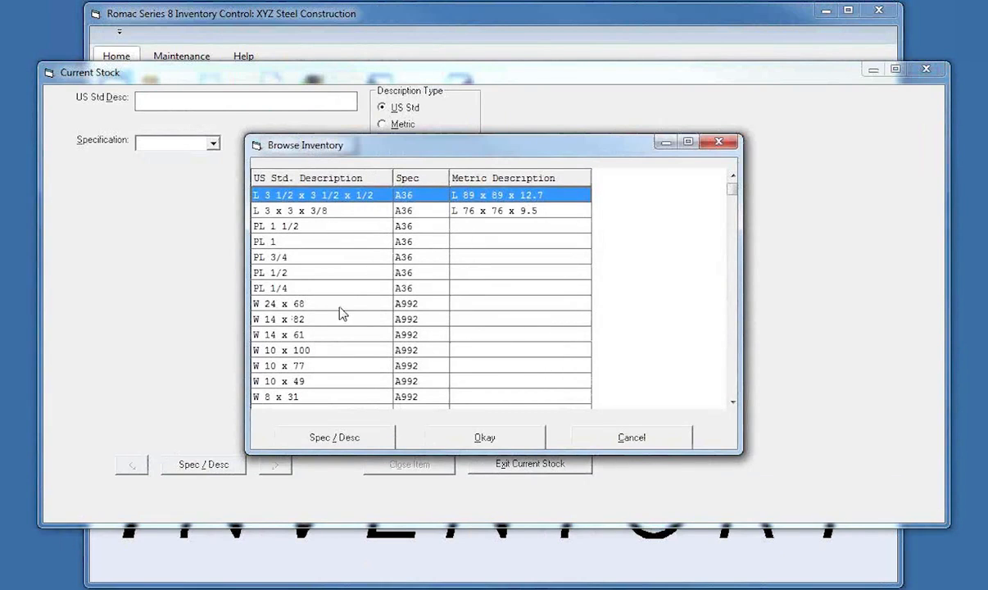
{"action": "left_click", "coordinate": [321, 367]}
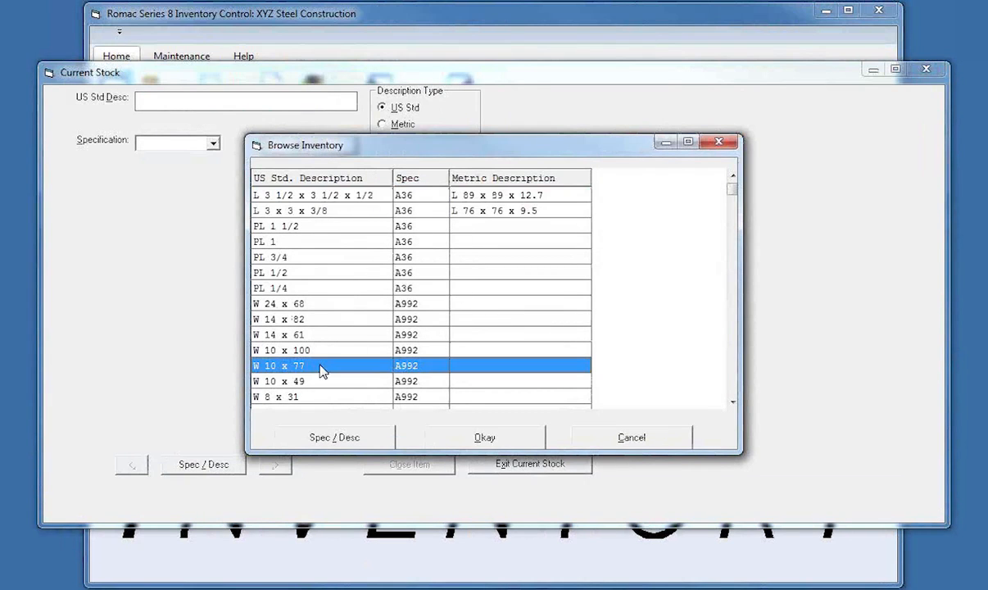
{"action": "left_click", "coordinate": [511, 443]}
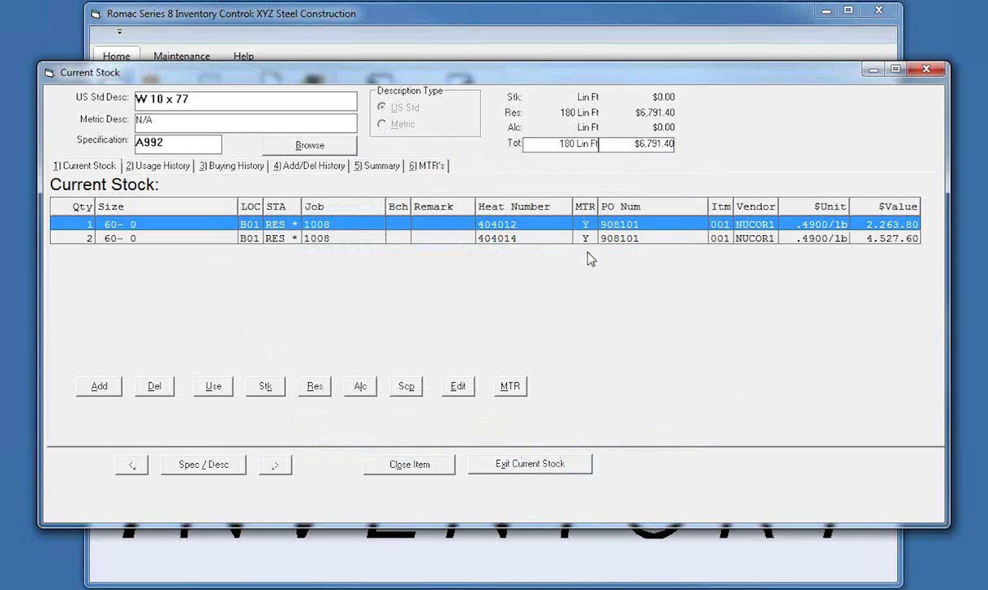
- View the mill test report for heat 404012 from the stock row and from the item's MTR list, then close the item
{"action": "left_click", "coordinate": [510, 386]}
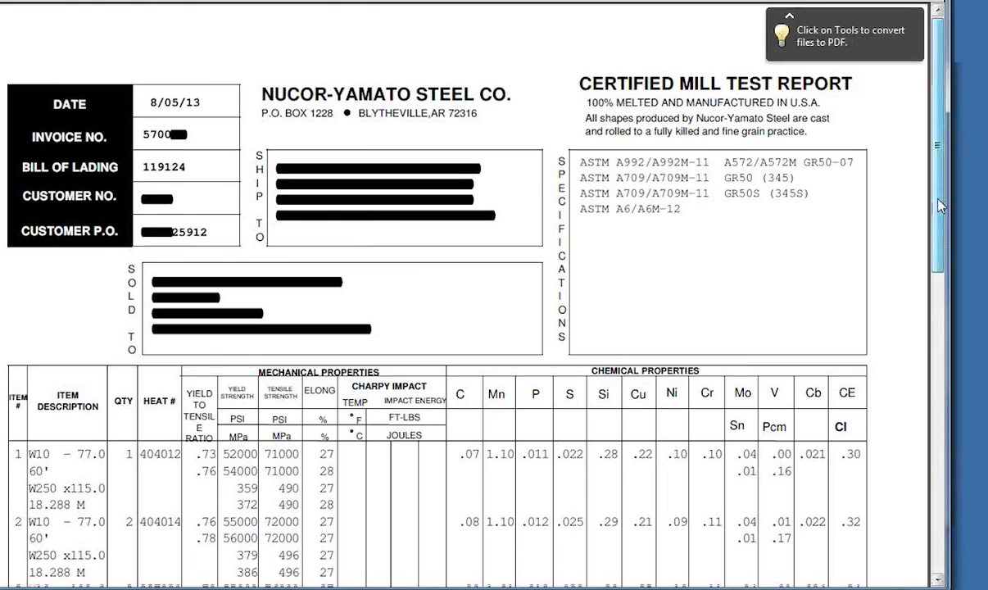
{"action": "mouse_move", "coordinate": [941, 205]}
{"action": "left_mouse_down"}
{"action": "mouse_move", "coordinate": [948, 354]}
{"action": "mouse_move", "coordinate": [942, 216]}
{"action": "left_mouse_up"}
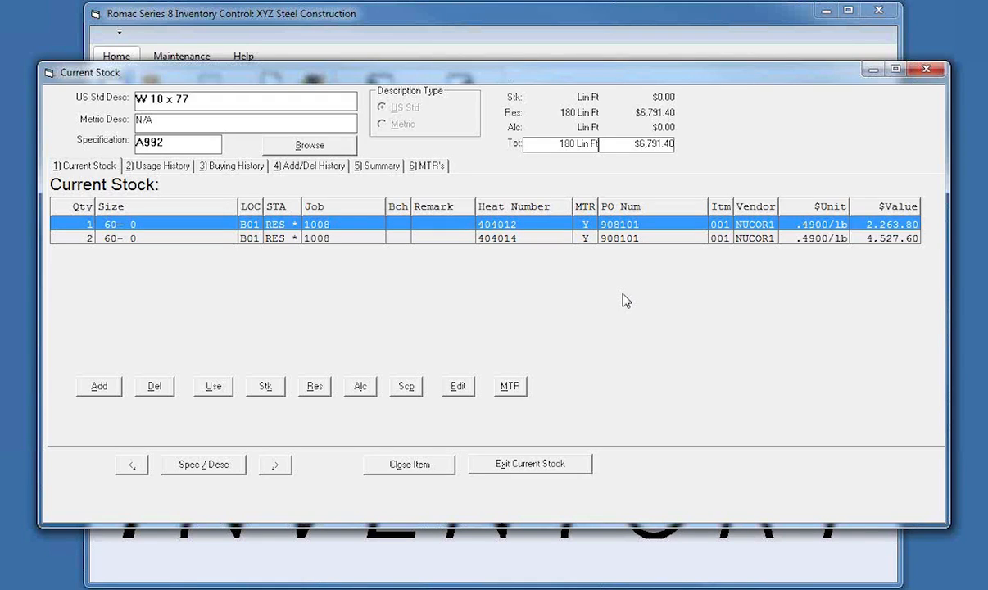
{"action": "left_click", "coordinate": [432, 167]}
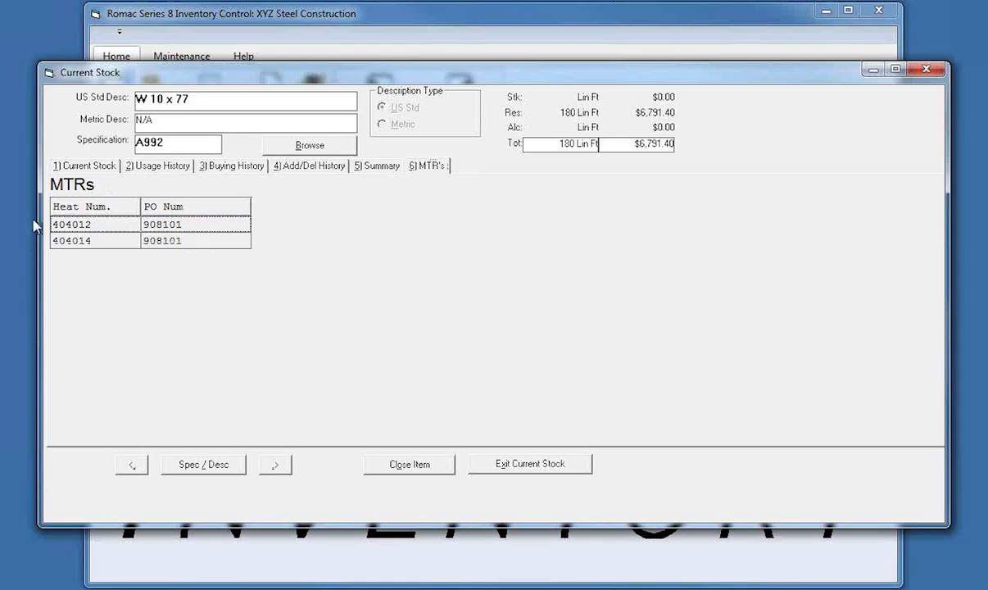
{"action": "double_click", "coordinate": [154, 224]}
{"action": "left_click", "coordinate": [413, 466]}
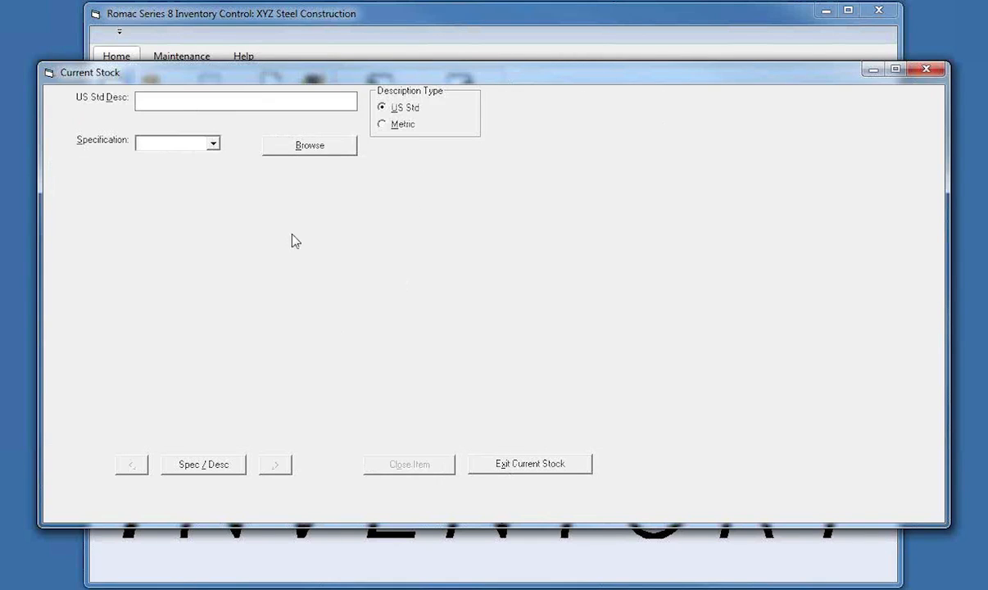
- Open the current stock of angle L 3 1/2 x 3 1/2 x 1/2, spec A36
{"action": "left_click", "coordinate": [316, 149]}
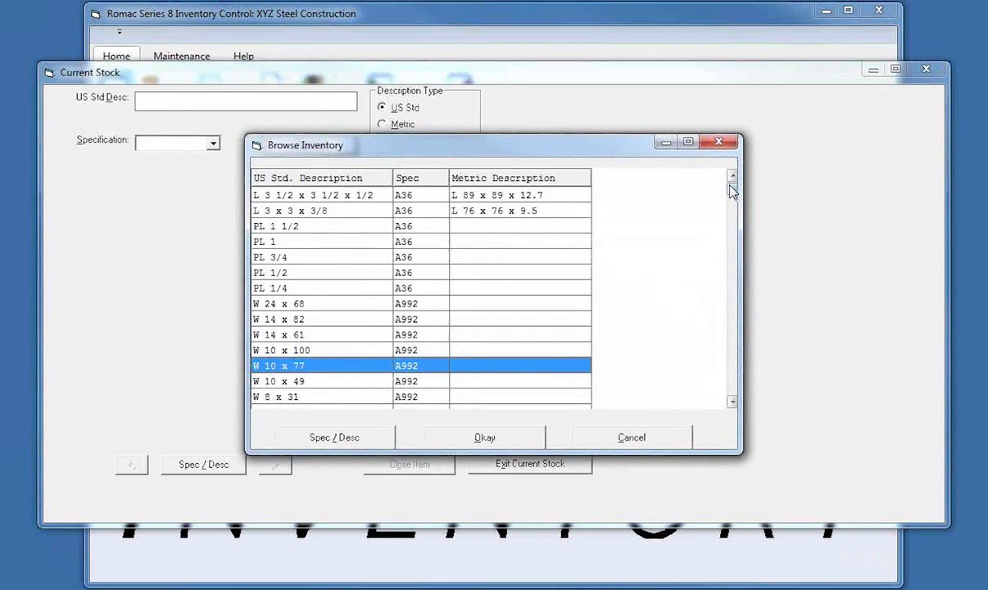
{"action": "left_click", "coordinate": [368, 199]}
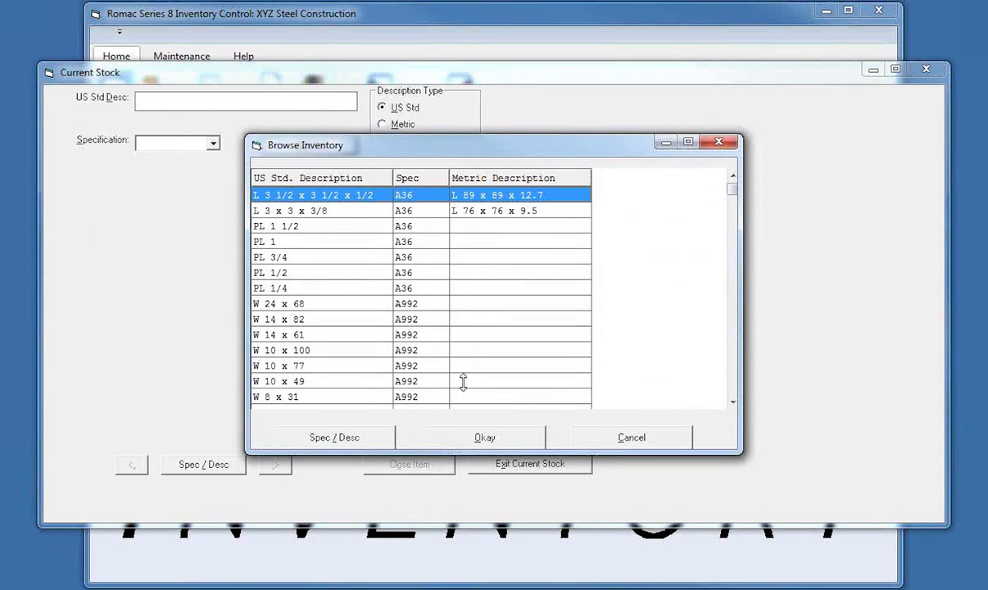
{"action": "left_click", "coordinate": [492, 440]}
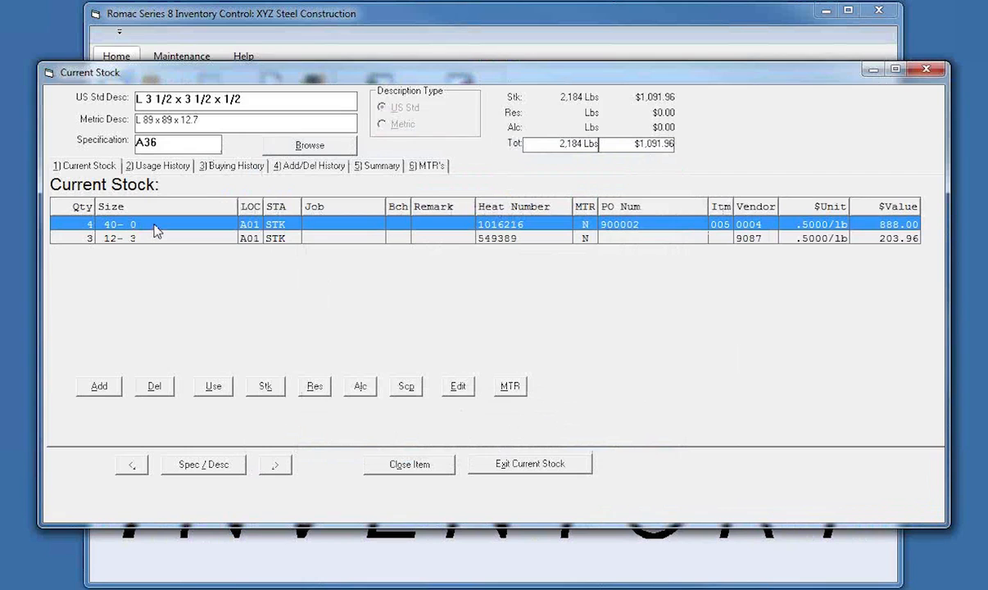
- Attach TR0070.pdf from C:\MTRs to the 40-0 angle stock with heat 1016216, checking the PDF, and display the attached report
{"action": "left_click", "coordinate": [509, 388]}
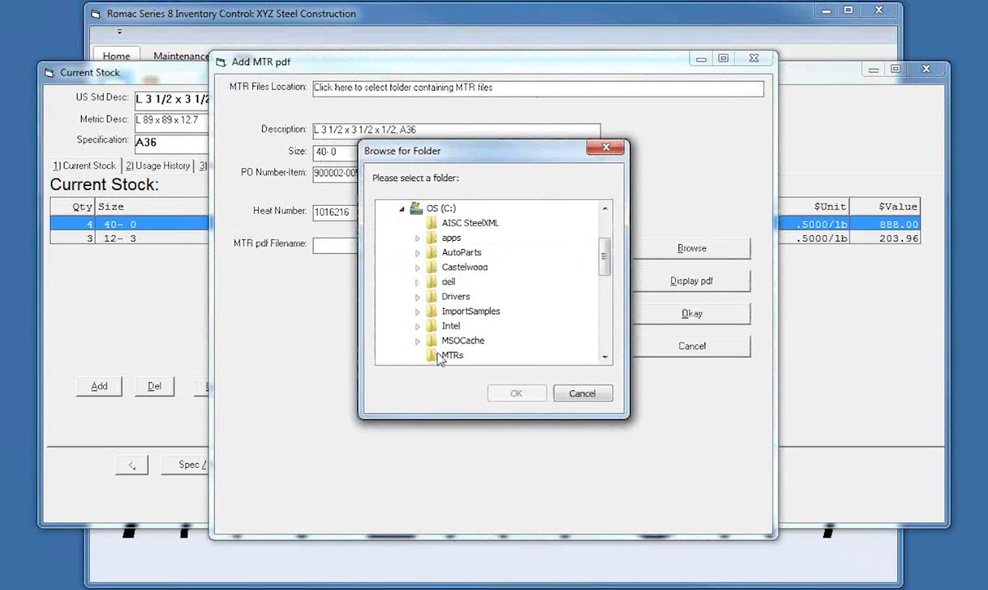
{"action": "left_click", "coordinate": [508, 394]}
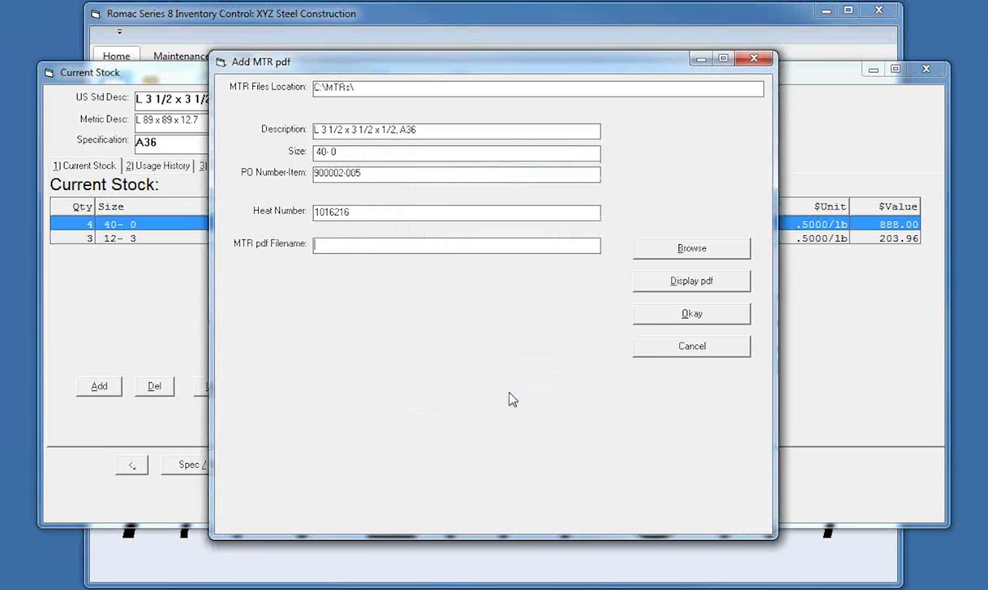
{"action": "left_click", "coordinate": [639, 246]}
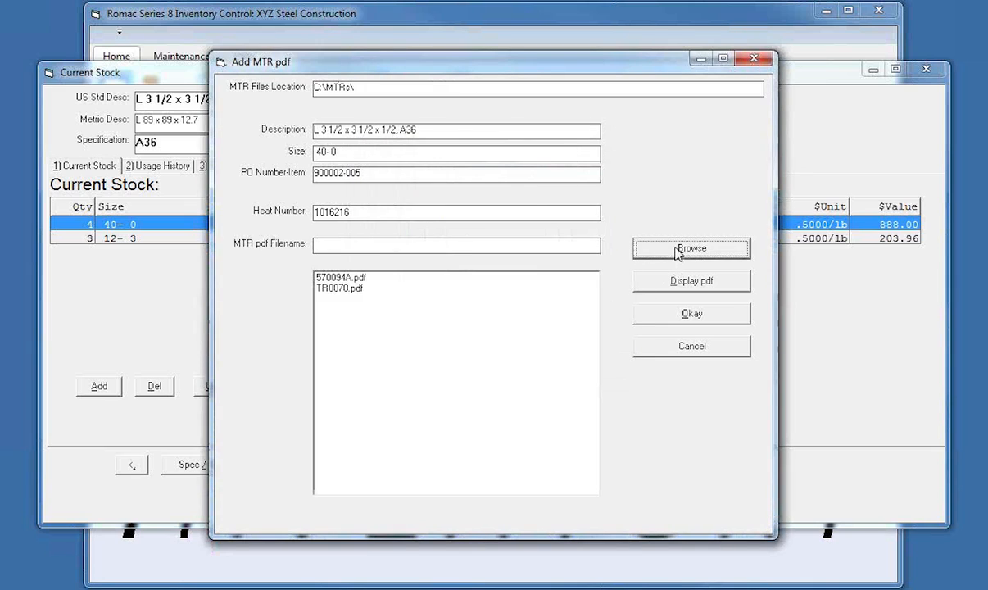
{"action": "left_click", "coordinate": [338, 289]}
{"action": "left_click", "coordinate": [675, 287]}
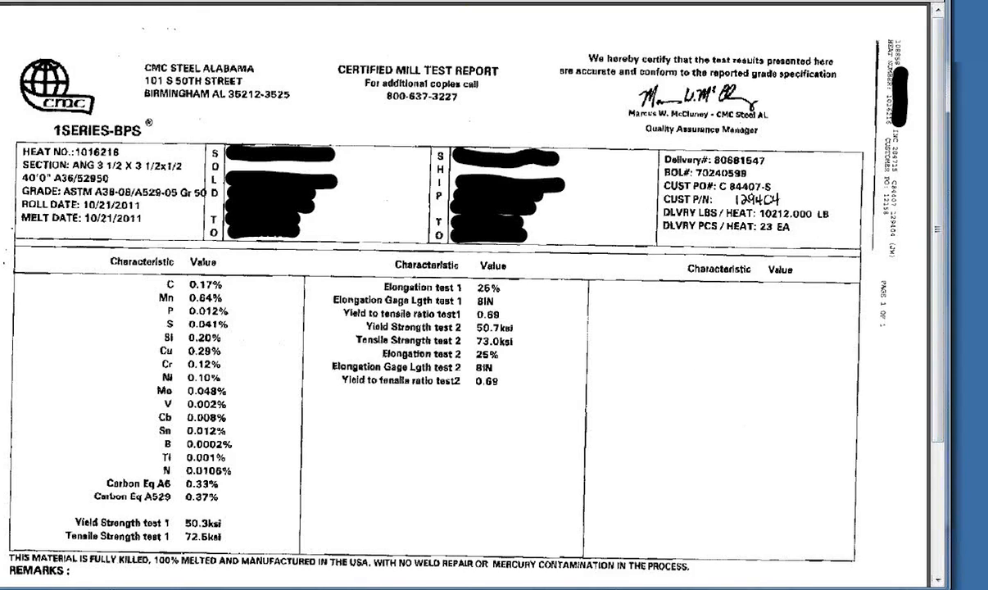
{"action": "key", "text": "alt+F4"}
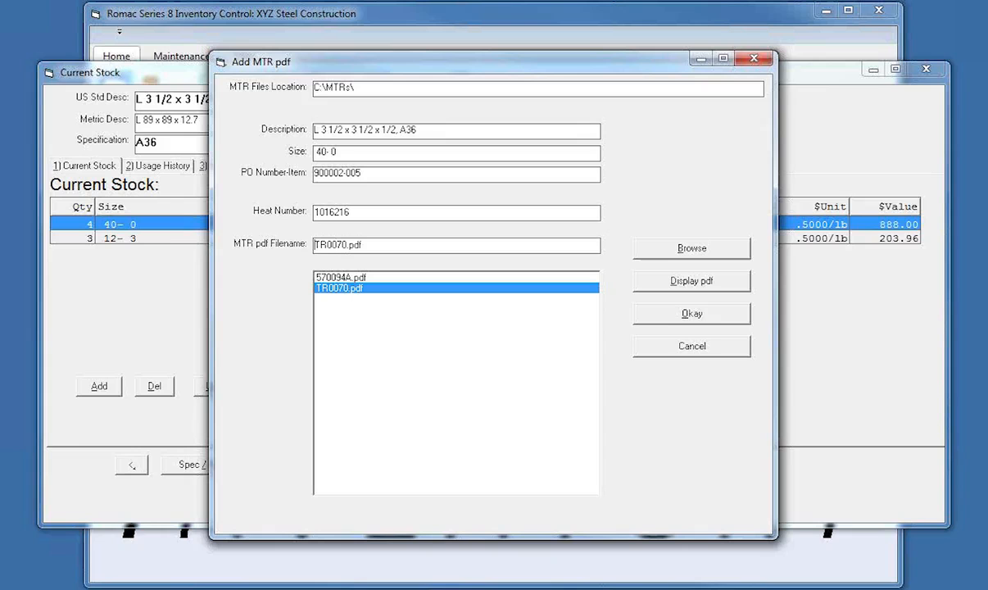
{"action": "left_click", "coordinate": [667, 321]}
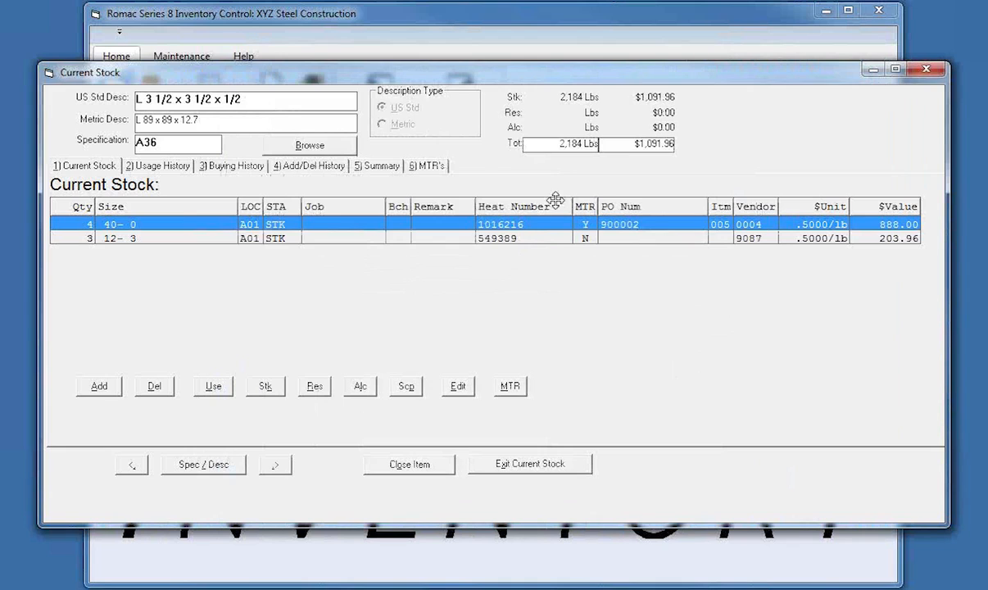
{"action": "left_click", "coordinate": [515, 389]}
- Use 1 piece of the 40-0 angle stock, heat 1016216, for job 999 at length 32-0, returning the 8-0 remainder to stock
{"action": "left_click", "coordinate": [213, 386]}
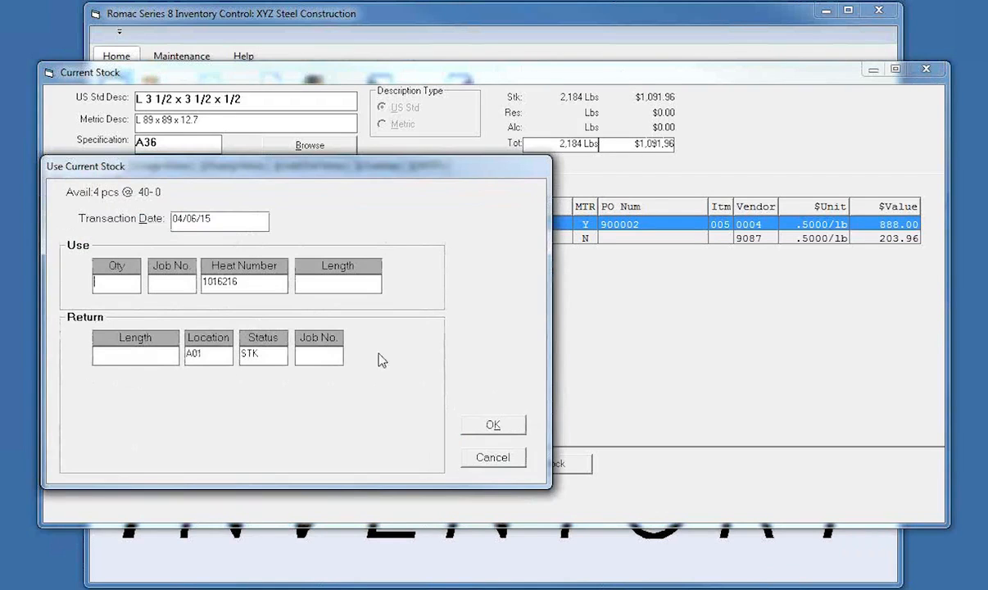
{"action": "type", "text": "1"}
{"action": "key", "text": "Tab"}
{"action": "type", "text": "999"}
{"action": "type", "text": "32"}
{"action": "key", "text": "Tab"}
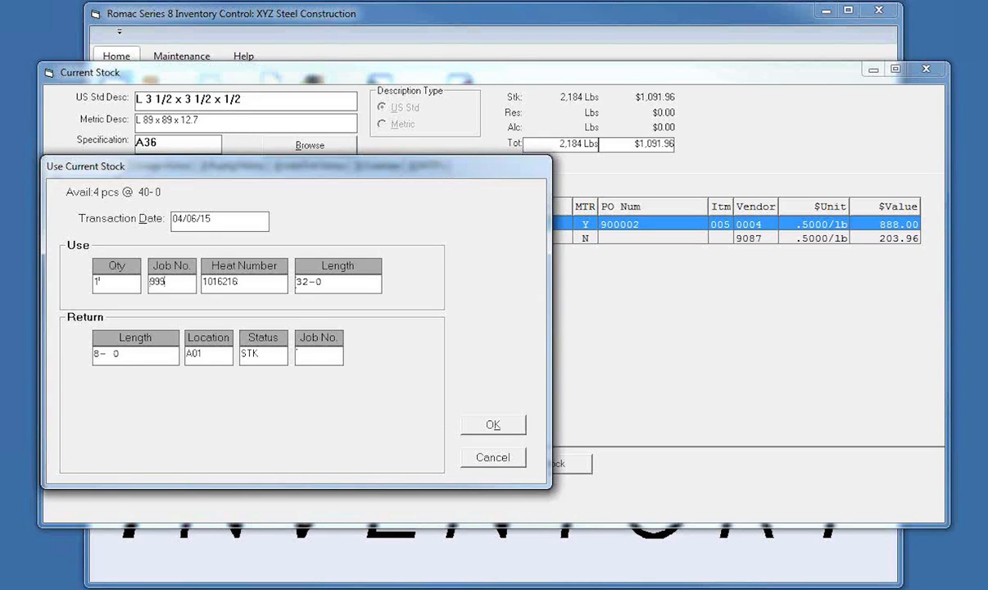
{"action": "key", "text": "Tab"}
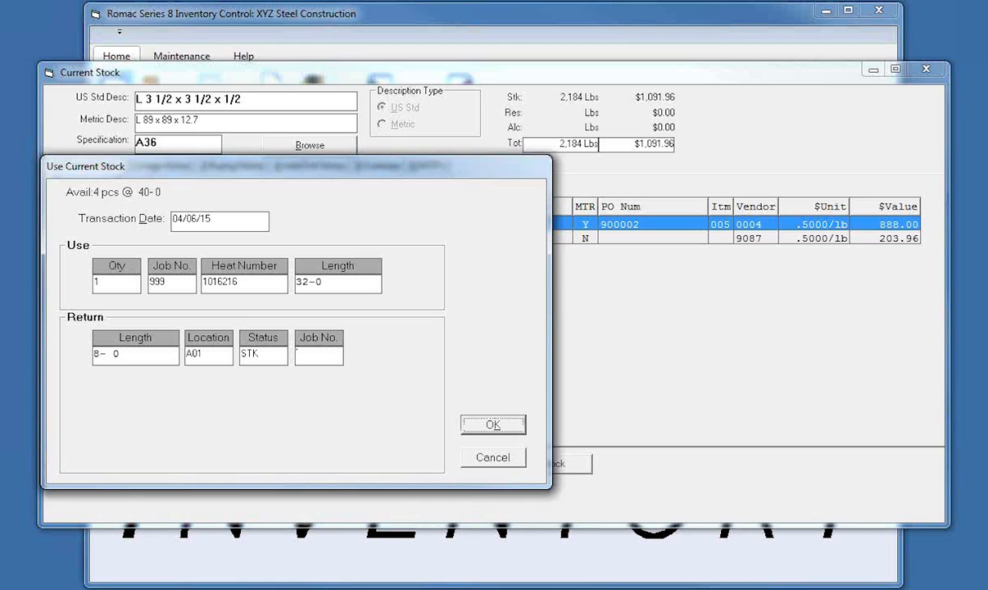
{"action": "left_click", "coordinate": [492, 425]}
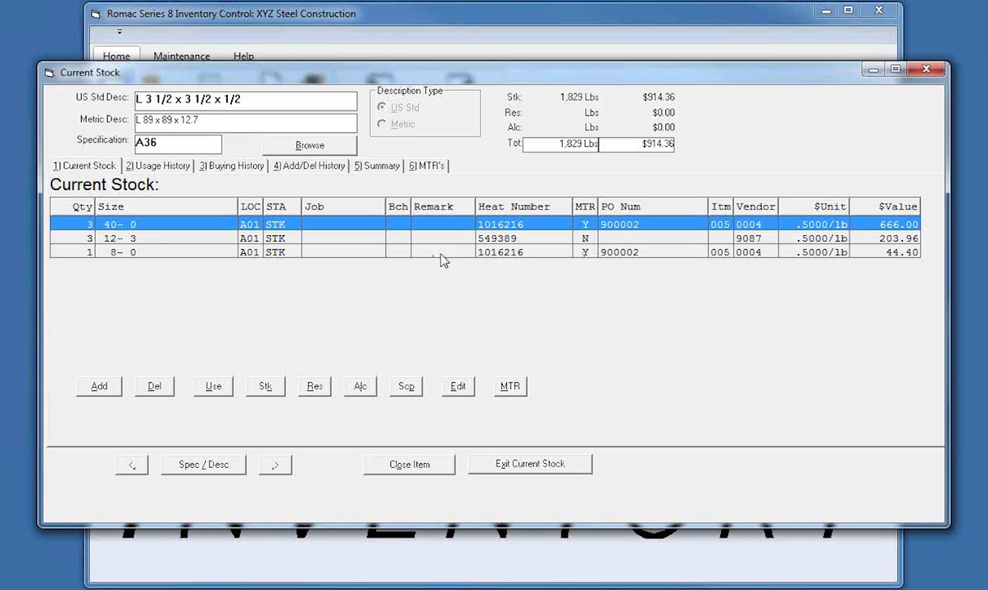
- Review the returned 8-0 stock row and the angle's usage history entry for job 999, and exit the current stock
{"action": "left_click", "coordinate": [534, 255]}
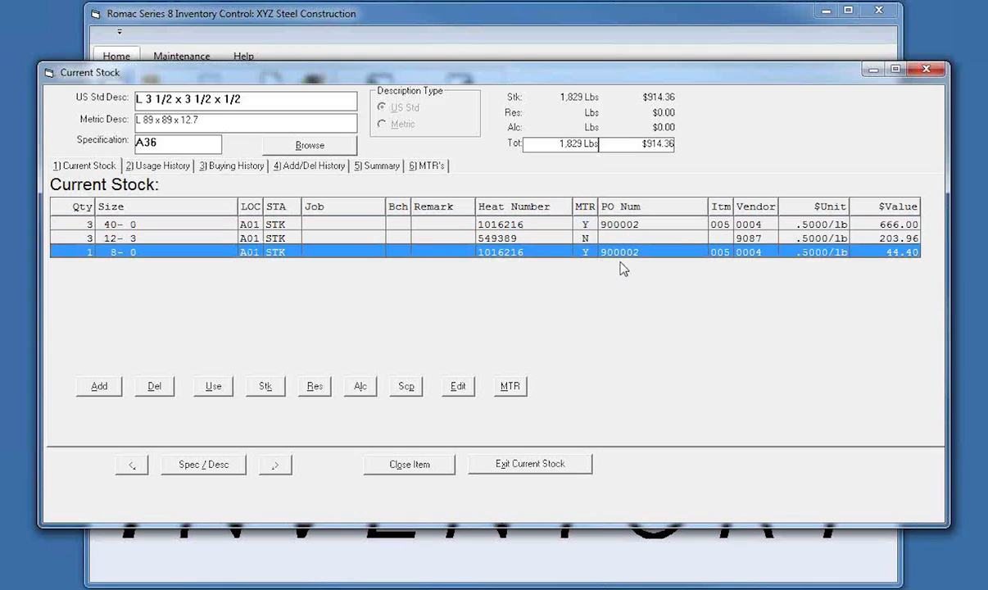
{"action": "left_click", "coordinate": [157, 166]}
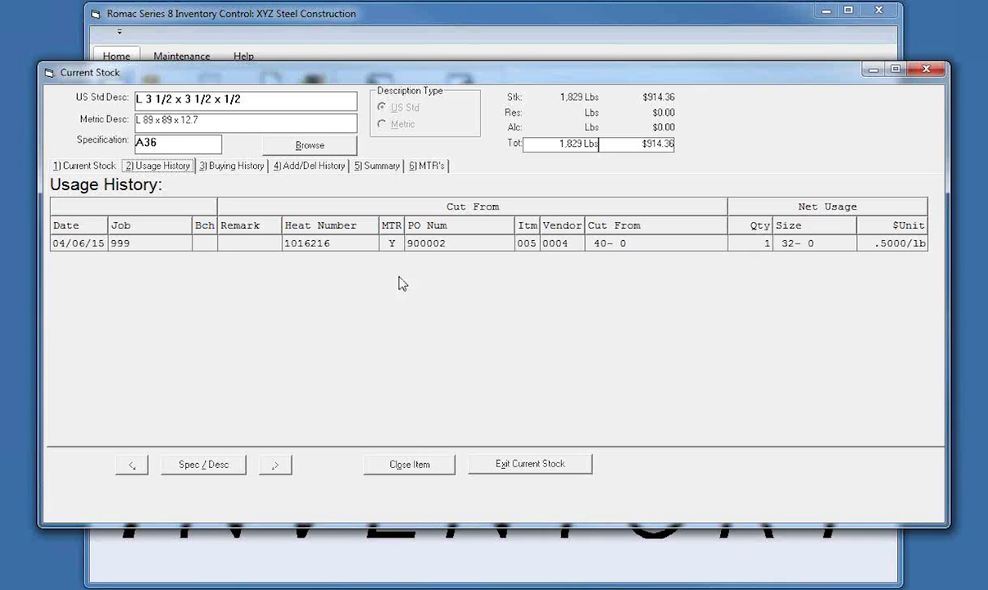
{"action": "double_click", "coordinate": [358, 244]}
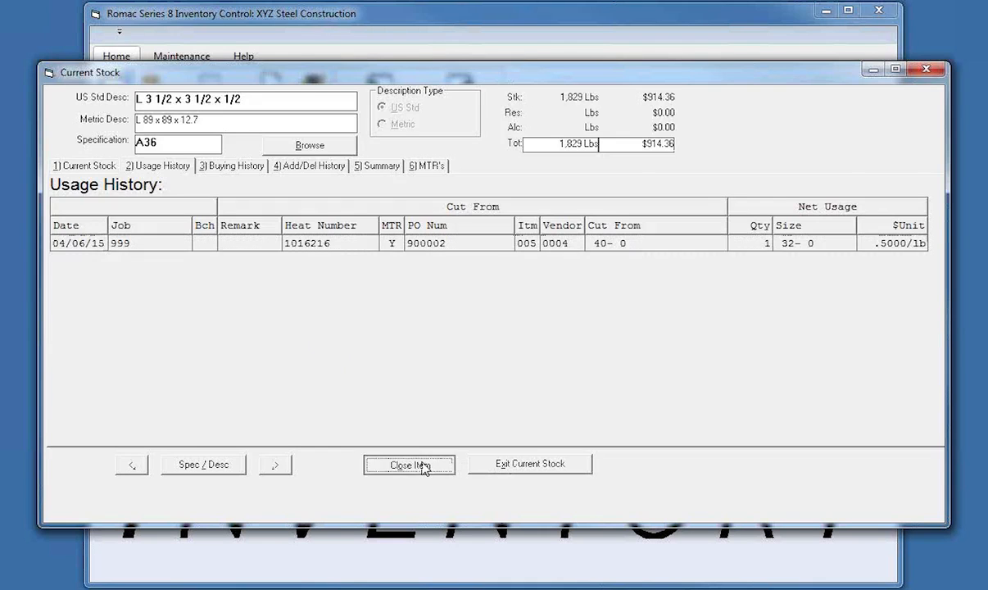
{"action": "left_click", "coordinate": [419, 464]}
{"action": "left_click", "coordinate": [525, 466]}
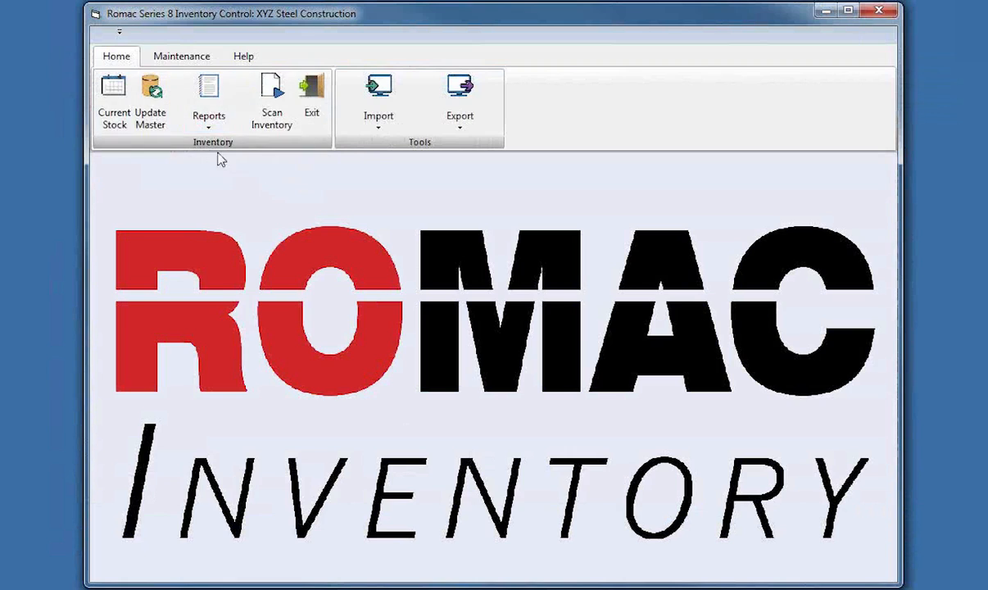
- Set up the inventory usage report by job number for job 999 with MTR zip file creation, and cancel it without printing
{"action": "left_click", "coordinate": [206, 123]}
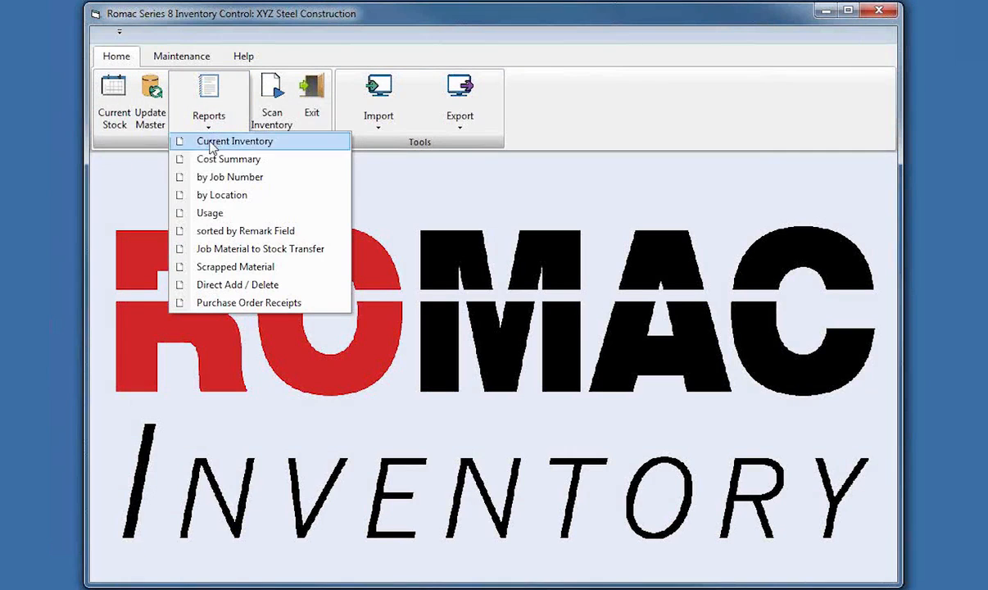
{"action": "left_click", "coordinate": [212, 214]}
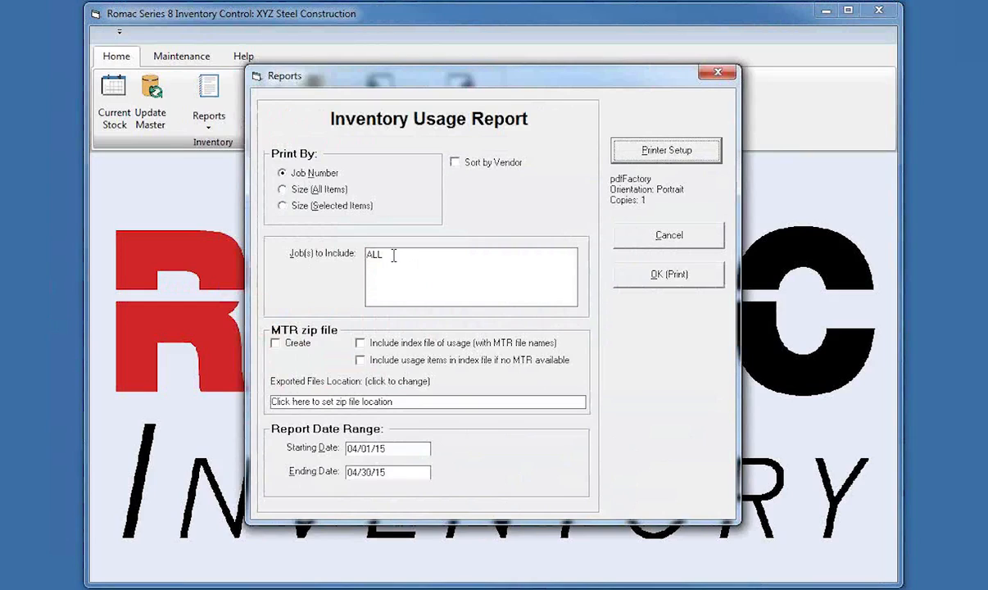
{"action": "left_click", "coordinate": [393, 254]}
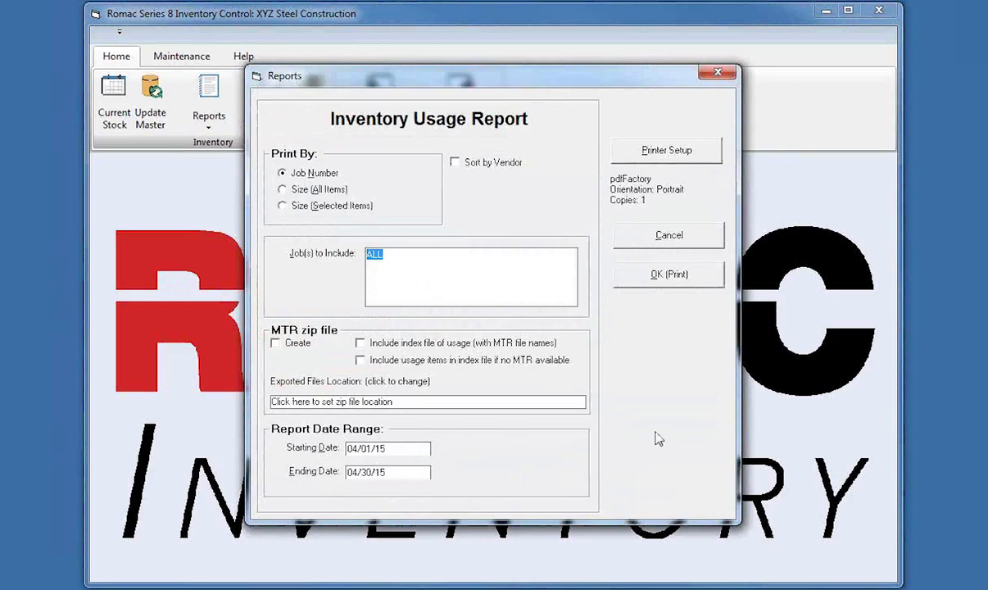
{"action": "type", "text": "999"}
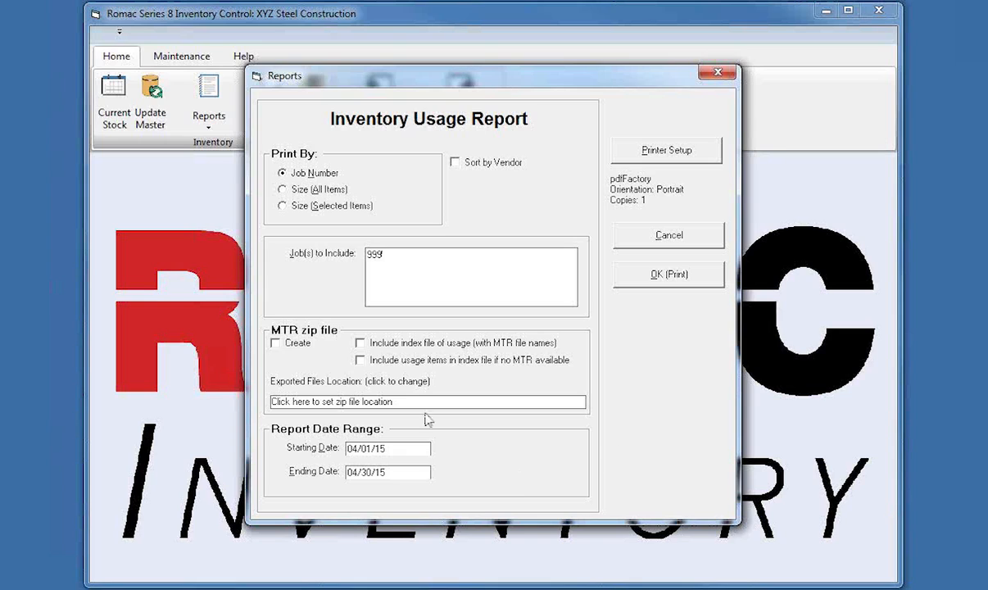
{"action": "left_click", "coordinate": [275, 343]}
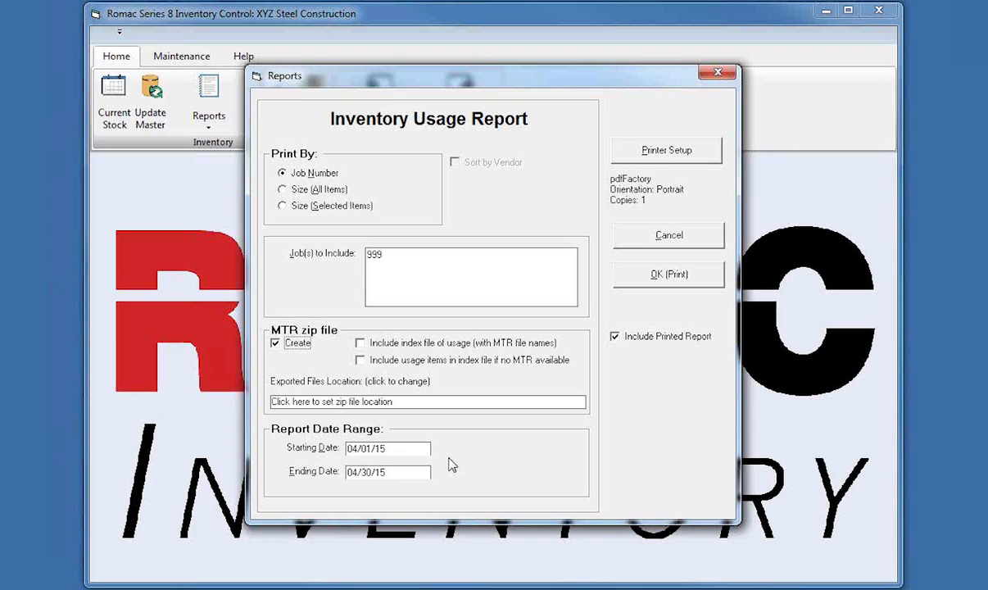
{"action": "left_click", "coordinate": [654, 234]}
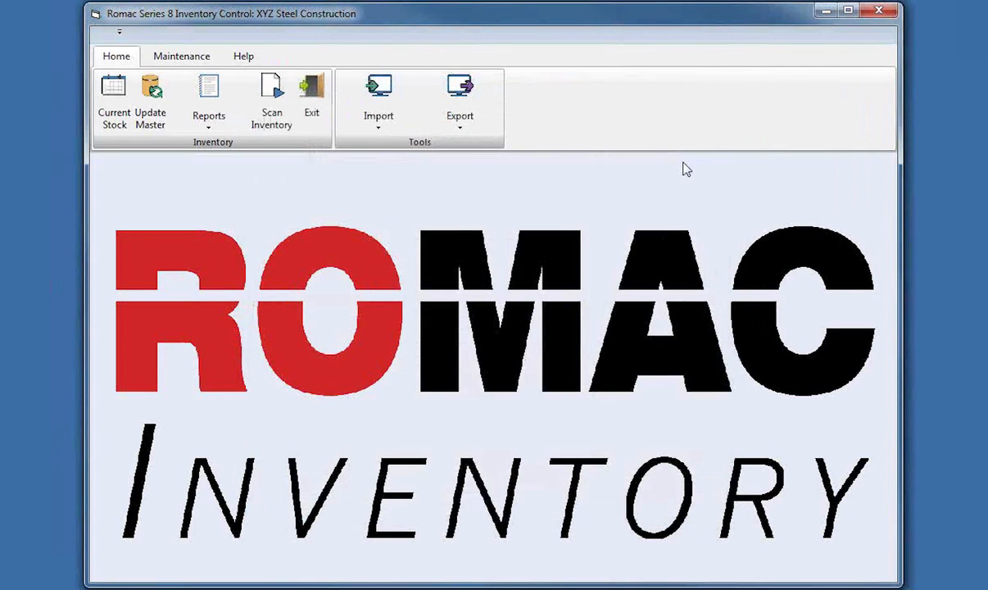